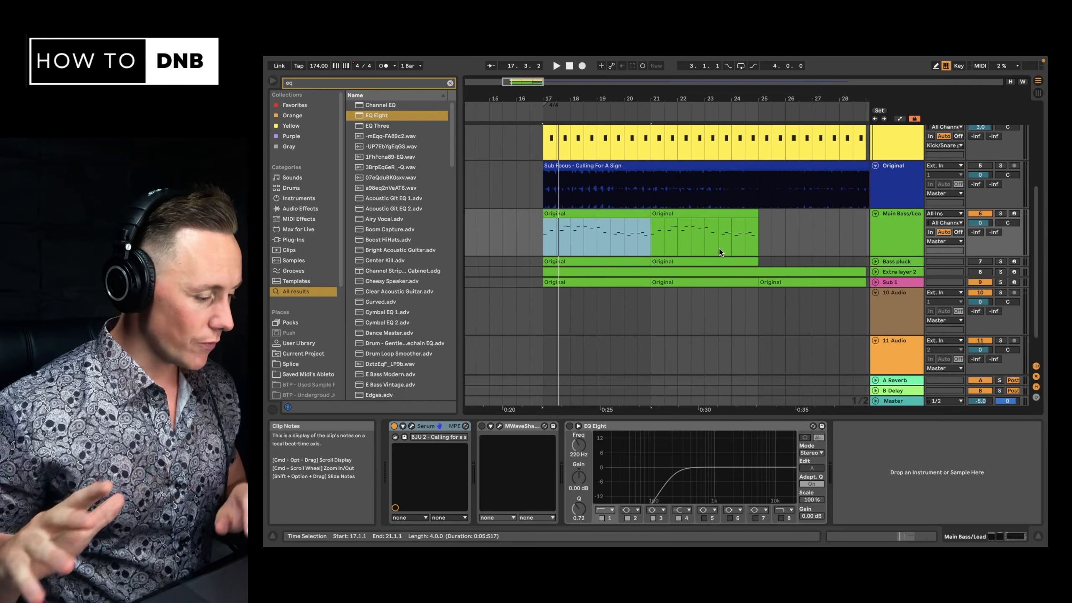
# - Collapse the device view and solo the Original track for a reference listen
pyautogui.press('super+alt+l')
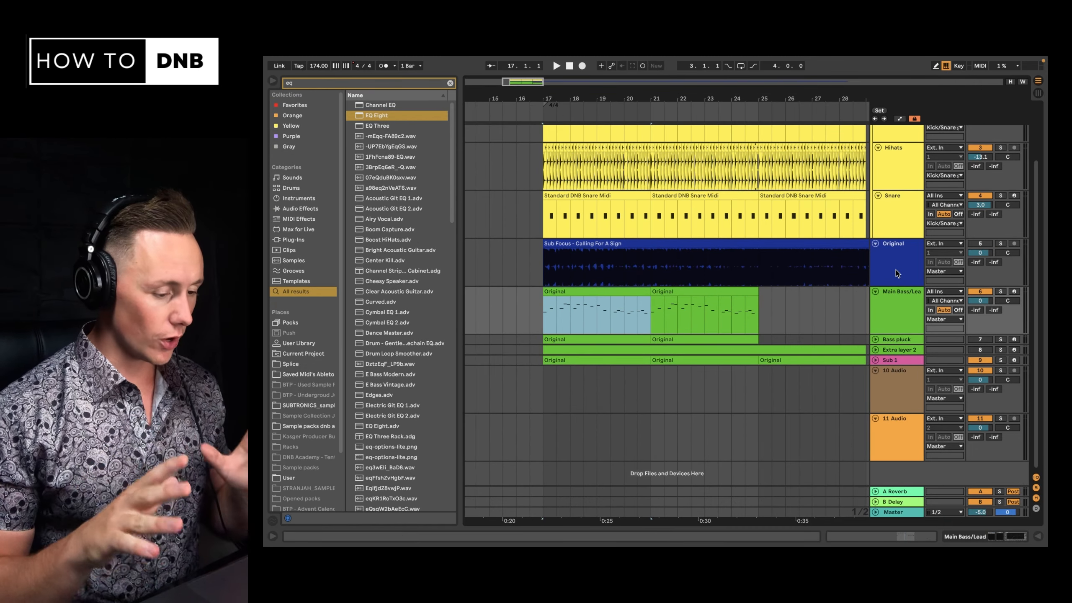
pyautogui.click(999, 244)
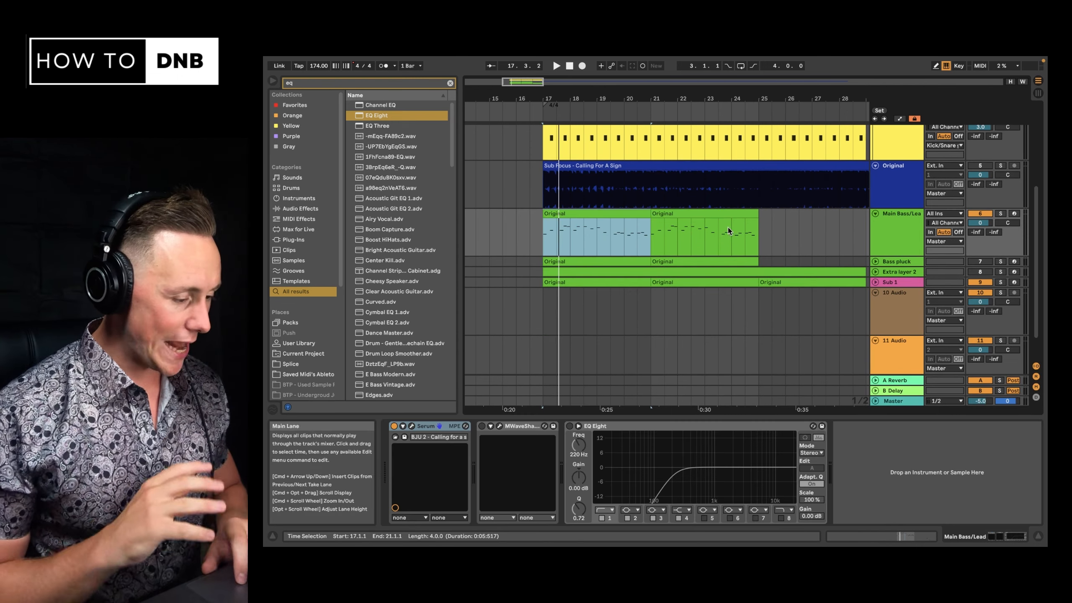
# - Open the first Main Bass/Lead clip in the note editor, examine its melody from bar 17, and return to the arrangement
pyautogui.click(723, 213)
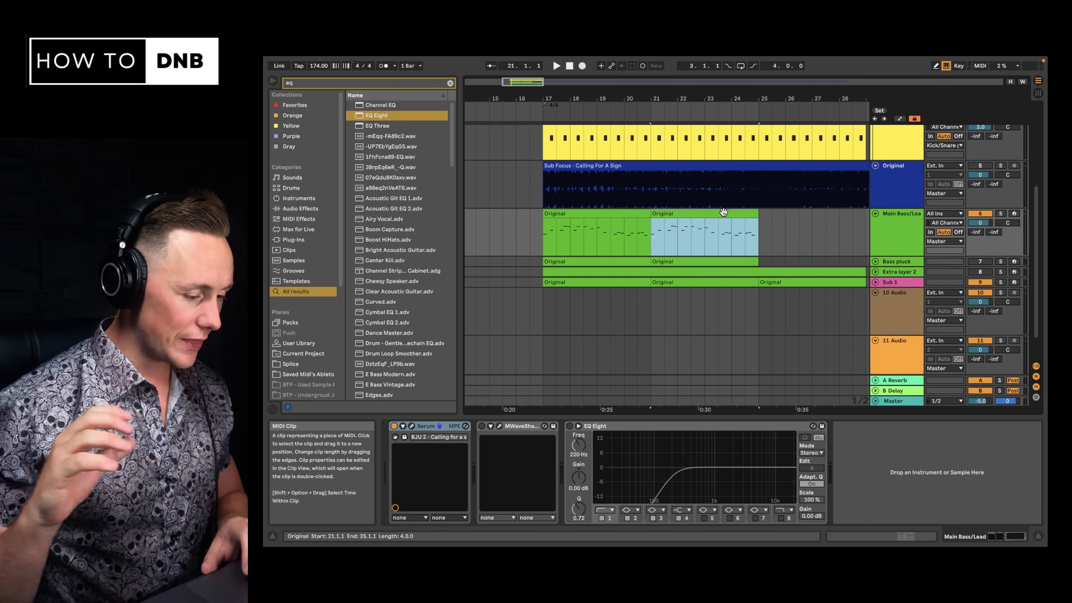
pyautogui.click(612, 214)
pyautogui.doubleClick(612, 214)
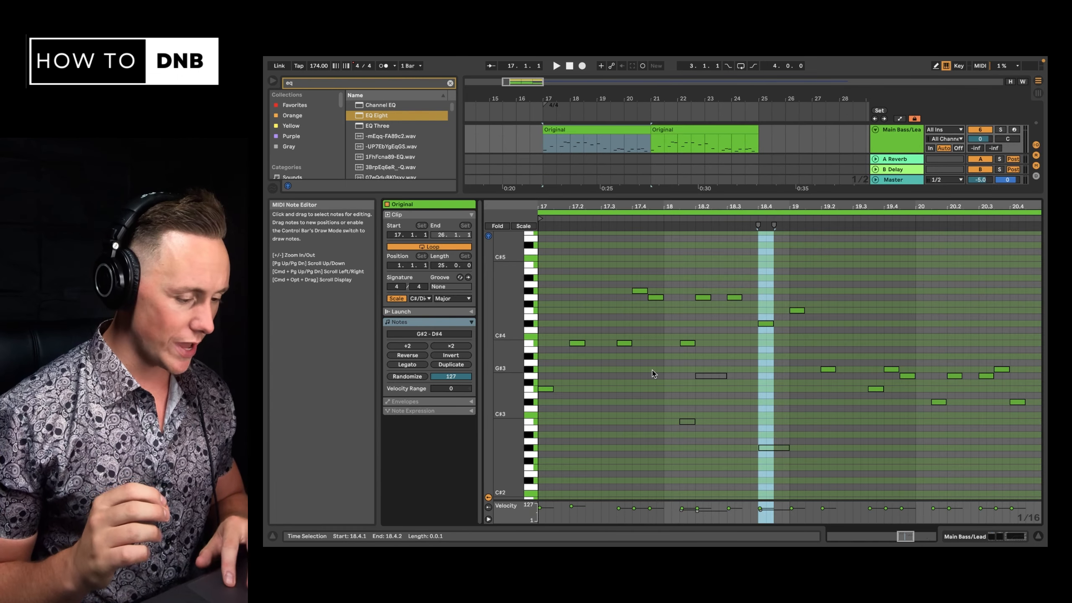
pyautogui.scroll(5, 652, 373)
pyautogui.scroll(-5, 653, 373)
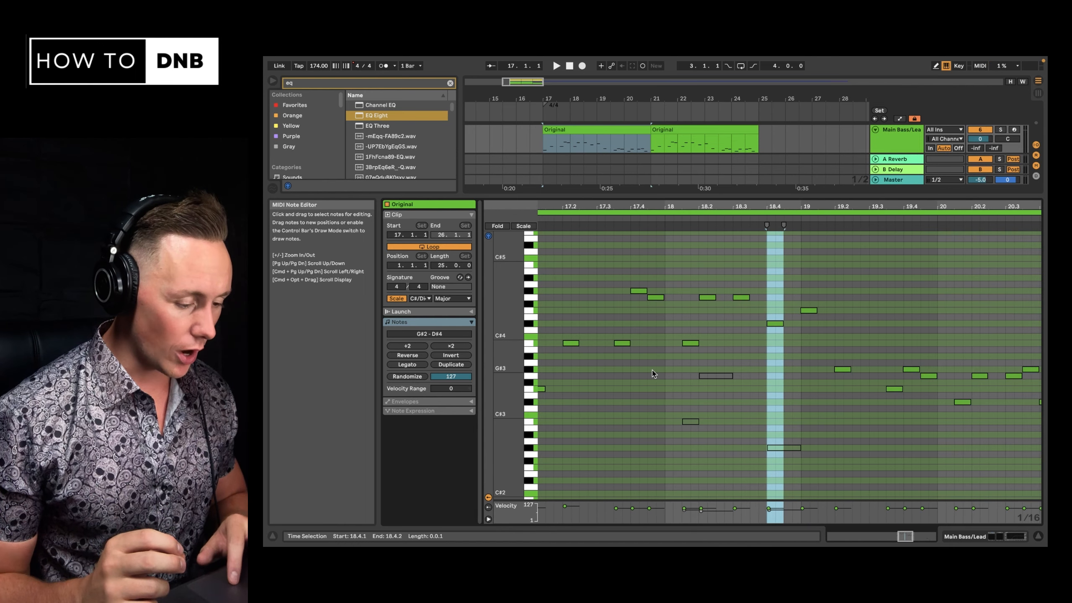
pyautogui.hscroll(1, 702, 372)
pyautogui.scroll(1, 702, 372)
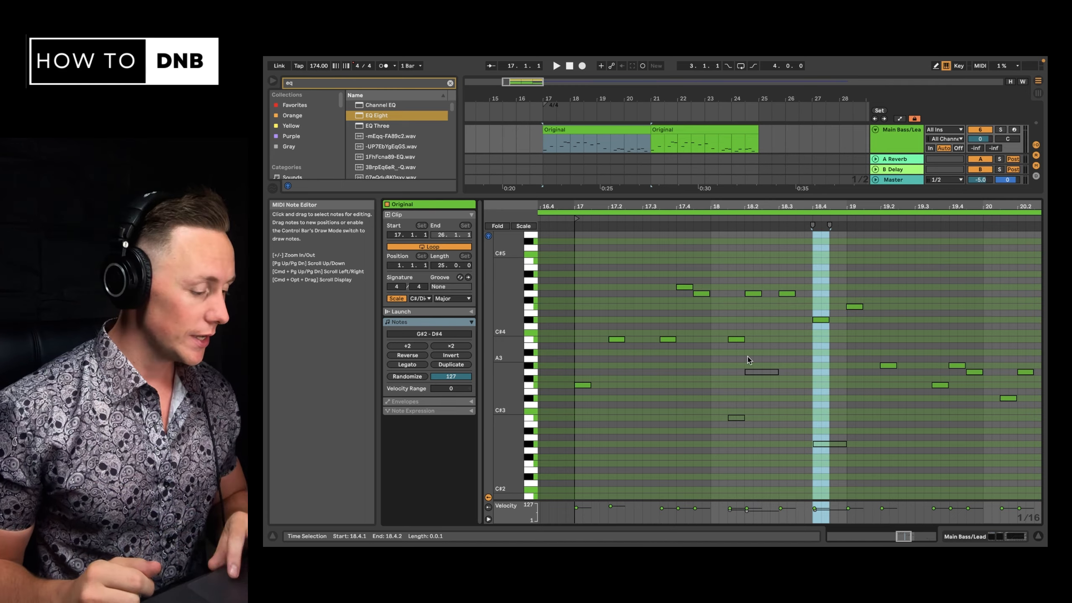
pyautogui.hscroll(3, 747, 356)
pyautogui.scroll(-1, 747, 356)
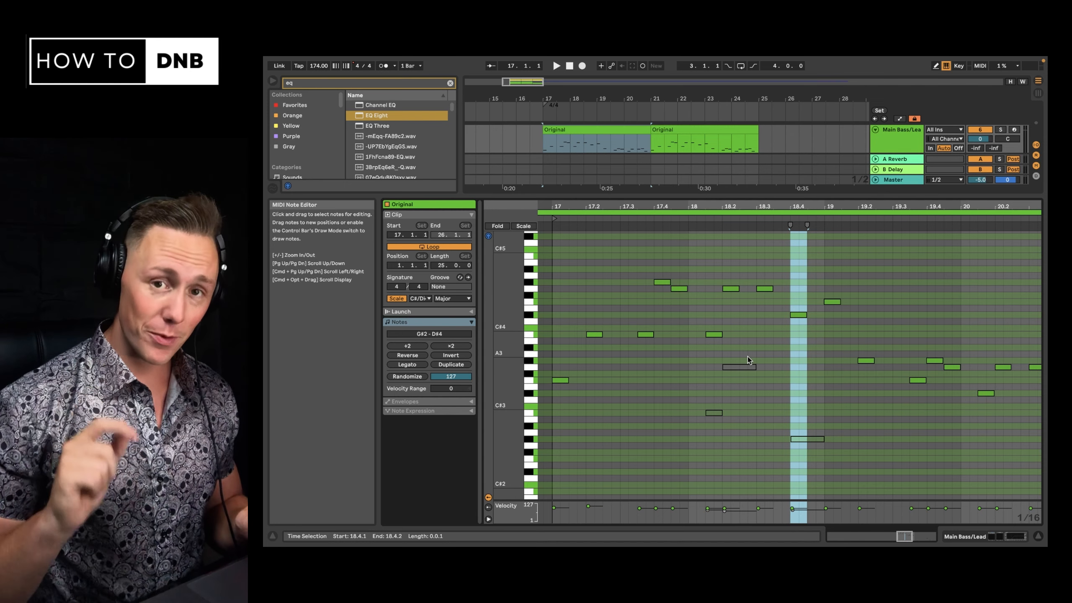
pyautogui.press('super+alt+l')
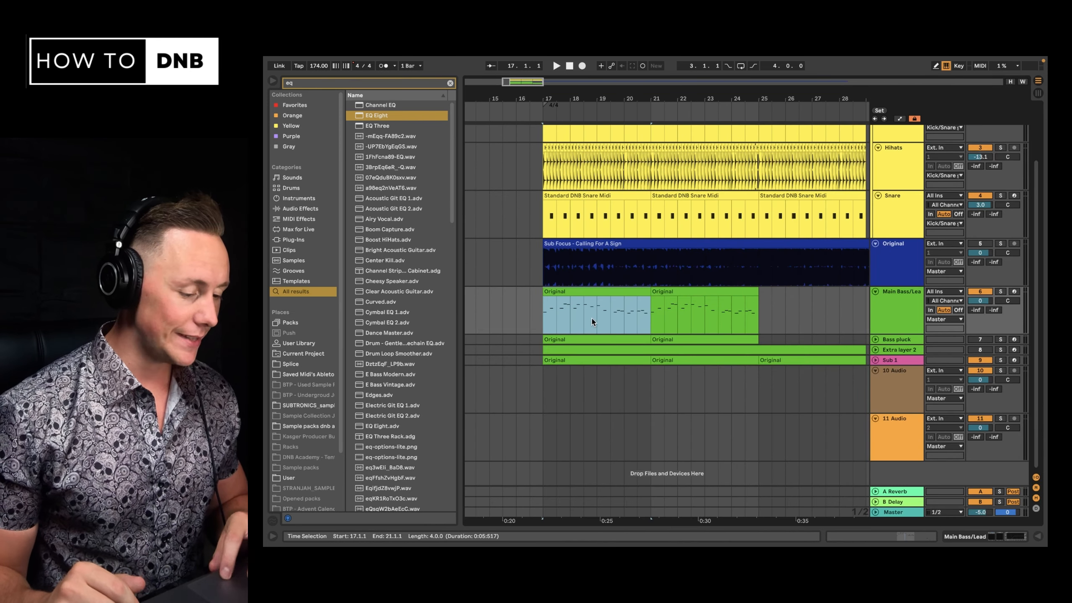
# - Solo the Main Bass/Lead track and play it from bar 21
pyautogui.click(651, 312)
pyautogui.click(1000, 291)
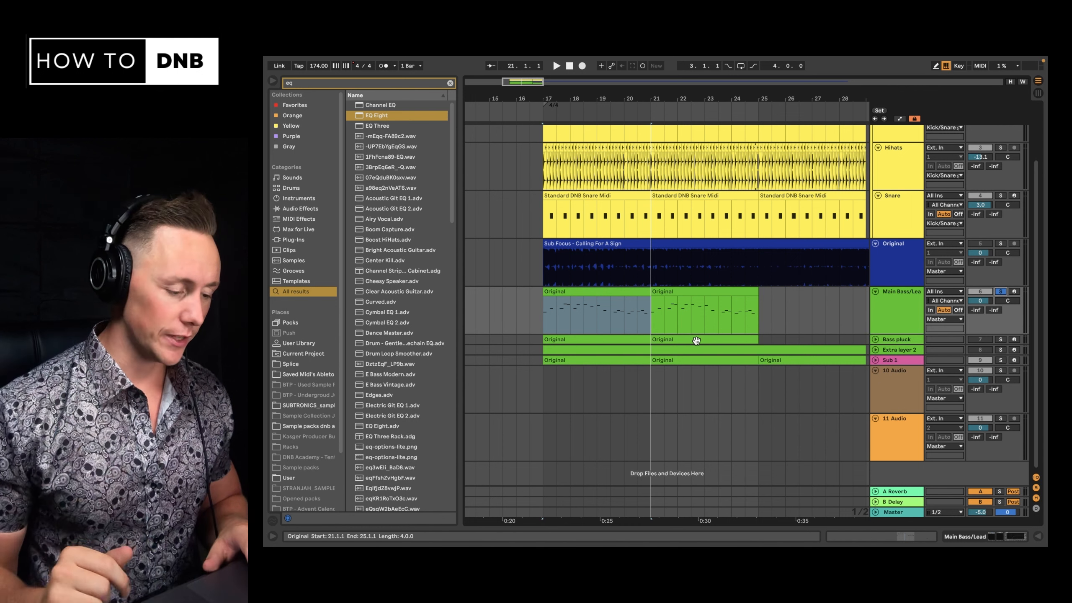
pyautogui.press('space')
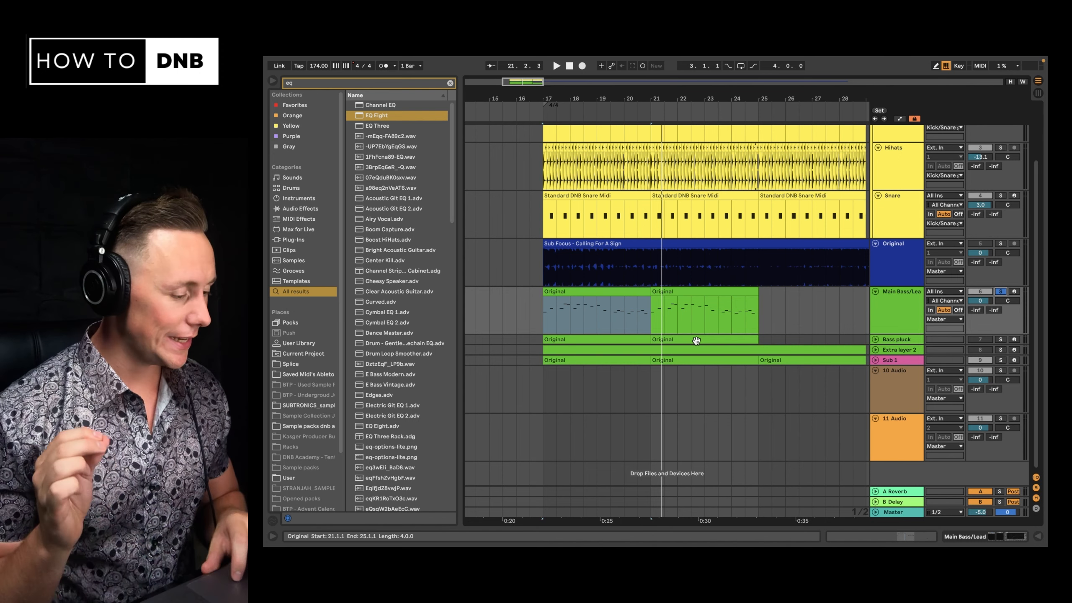
# - Show the Main Bass/Lead track's devices and open its Serum synth
pyautogui.click(897, 305)
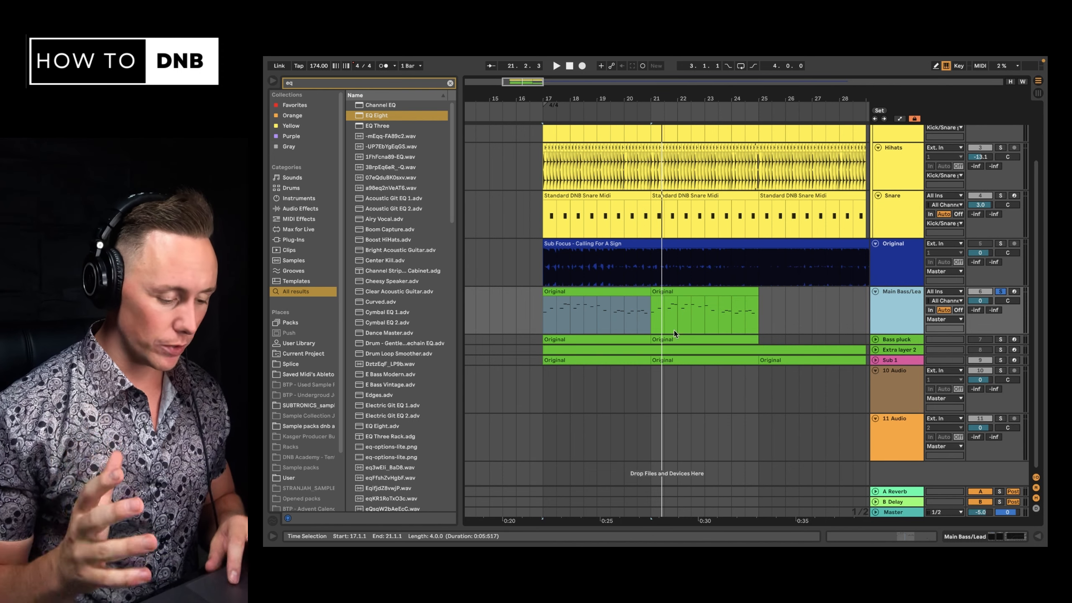
pyautogui.click(601, 292)
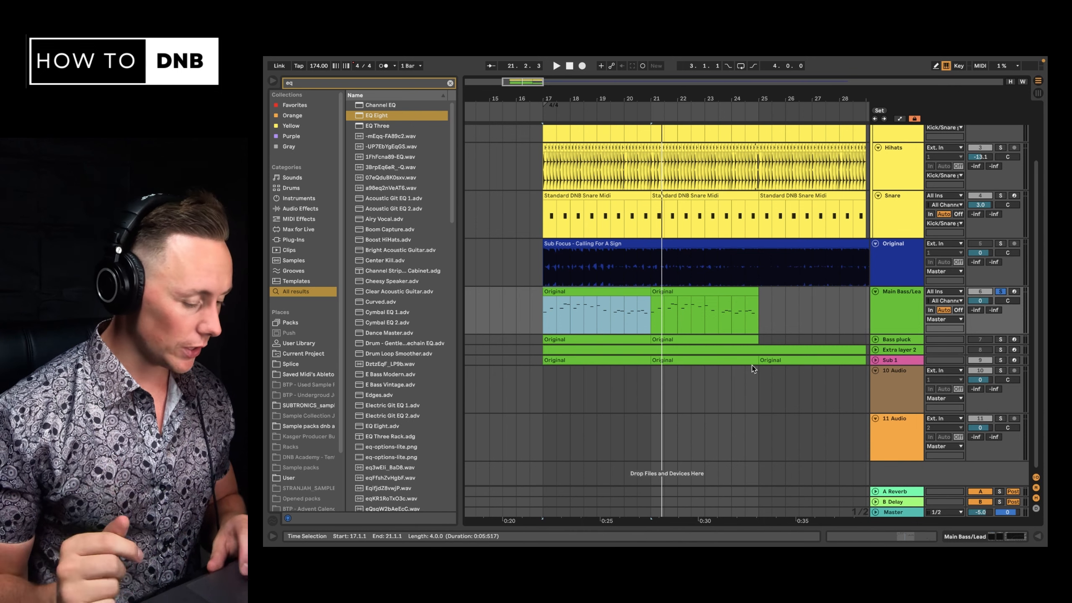
pyautogui.click(964, 539)
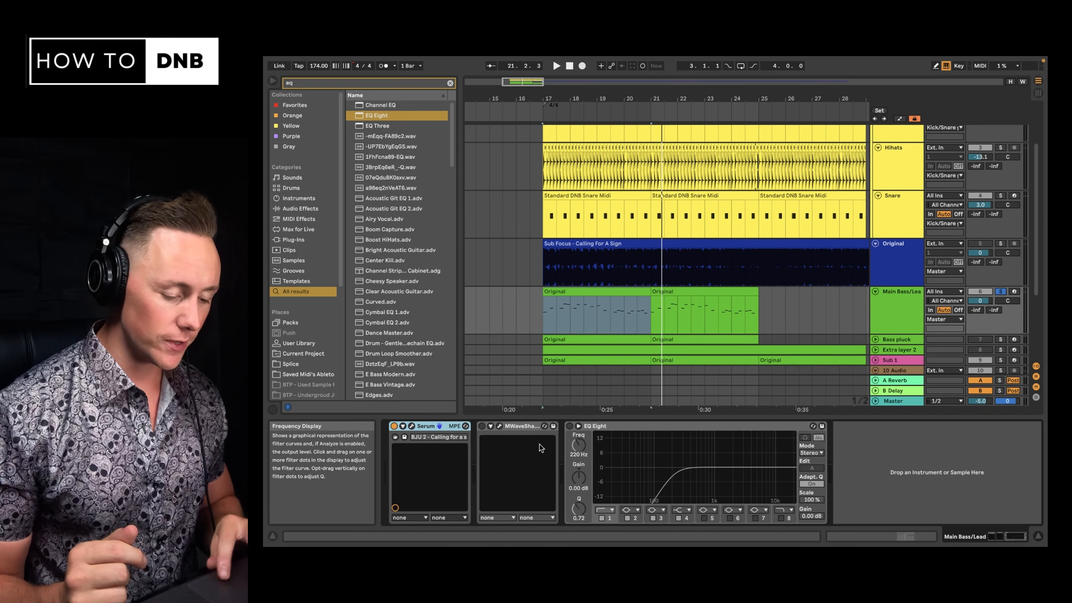
pyautogui.click(412, 425)
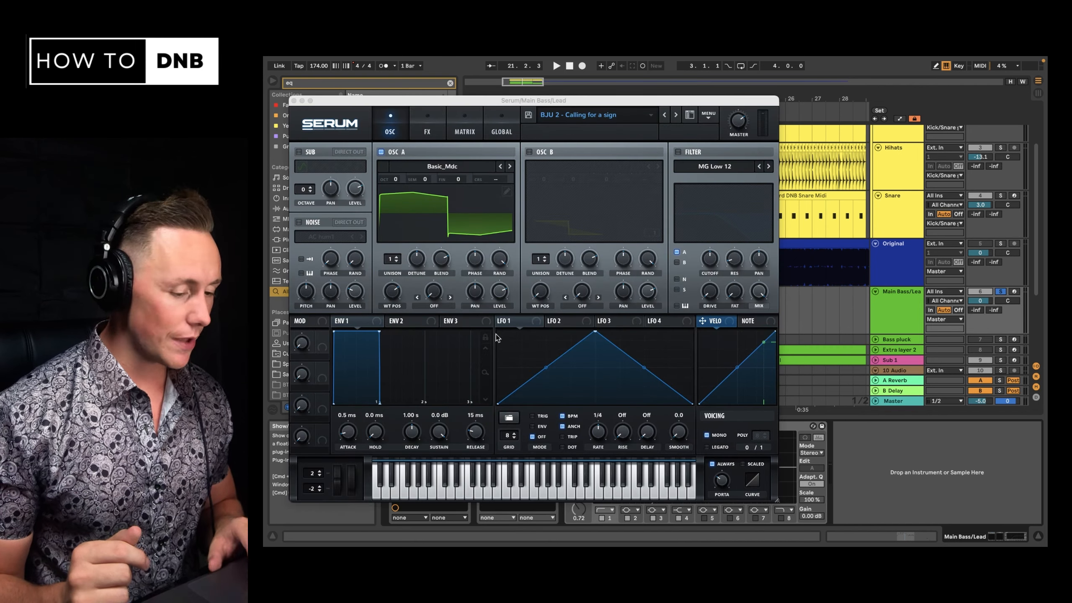
# - Switch off the Hyper/Dimension, Chorus and Distortion effects in Serum
pyautogui.click(427, 126)
pyautogui.click(304, 203)
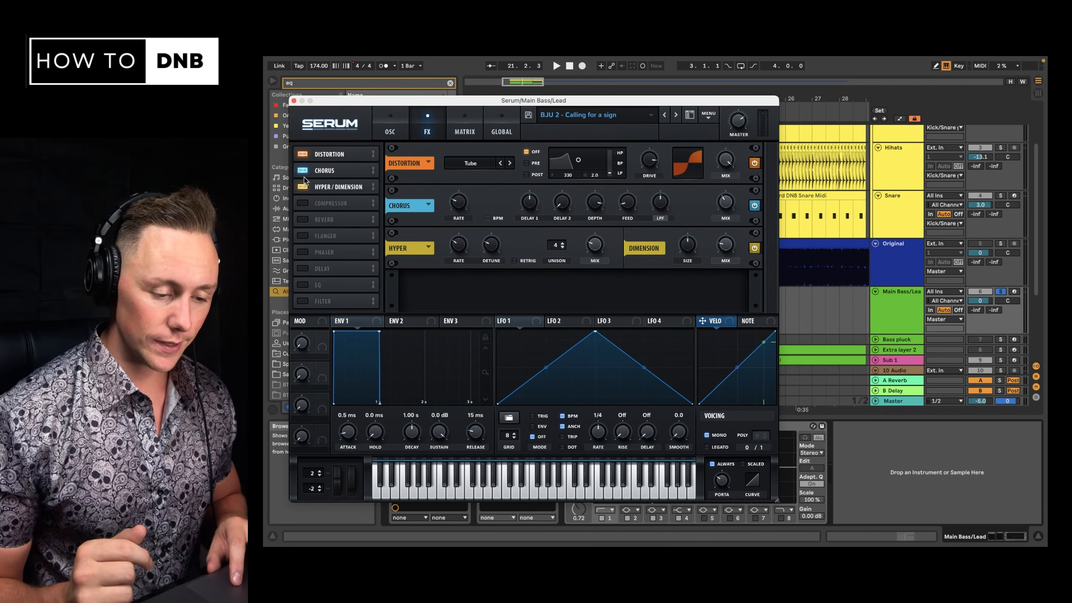
pyautogui.click(303, 187)
pyautogui.click(304, 170)
pyautogui.click(304, 155)
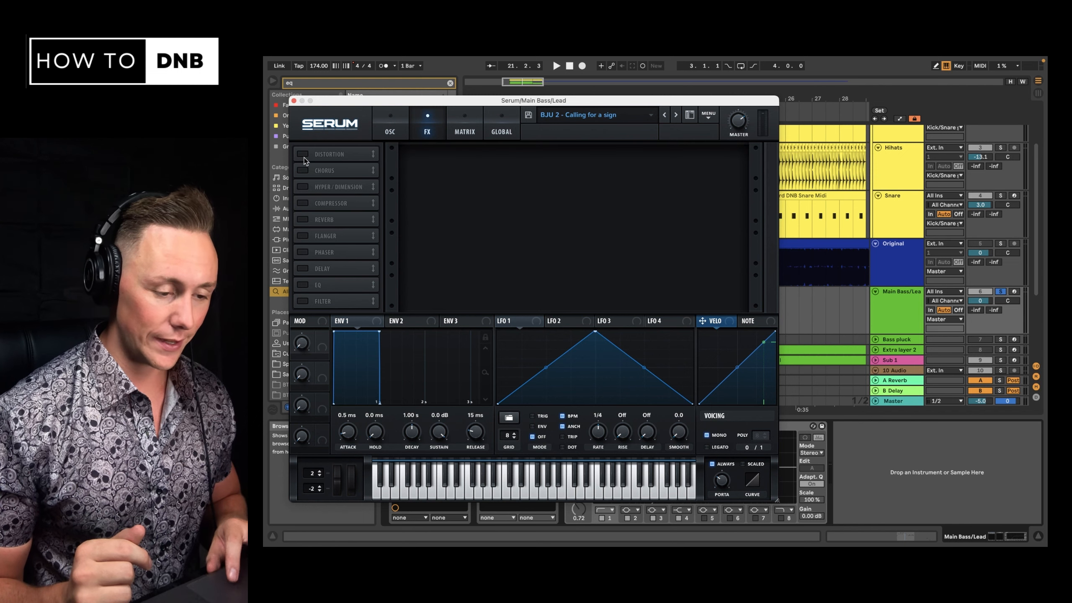
# - Examine oscillator A's Basic_Mdc wavetable and browse the Analog wavetable category without changing the selection
pyautogui.click(404, 129)
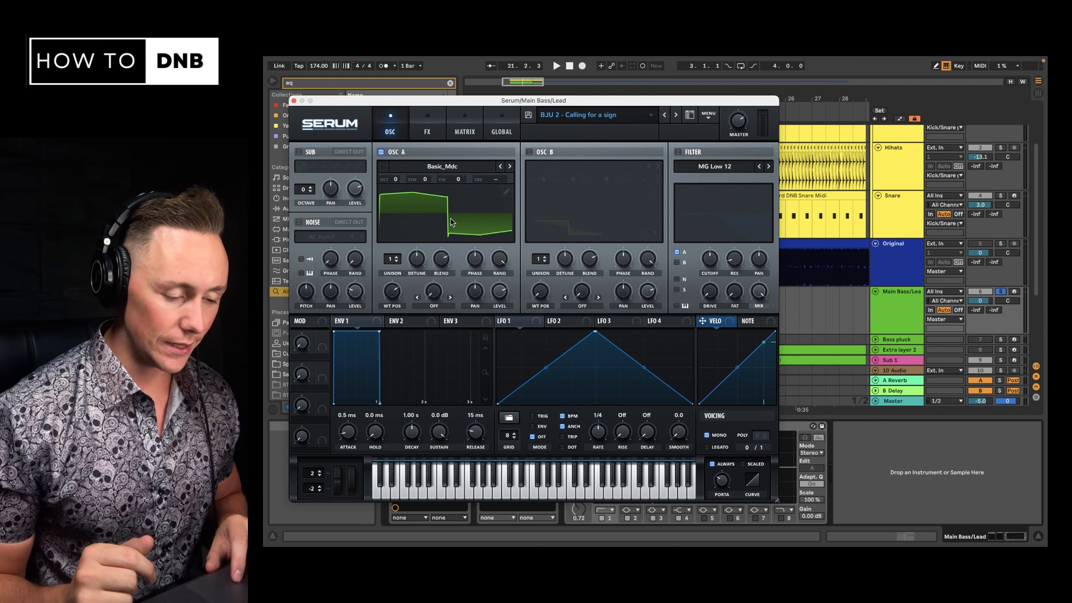
pyautogui.click(461, 167)
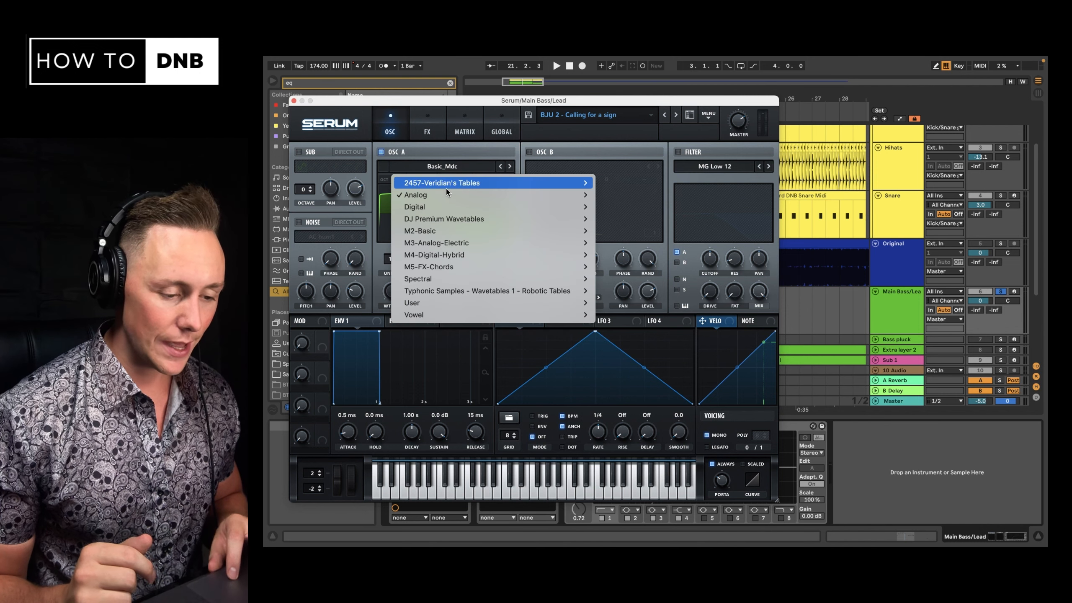
pyautogui.moveTo(447, 196)
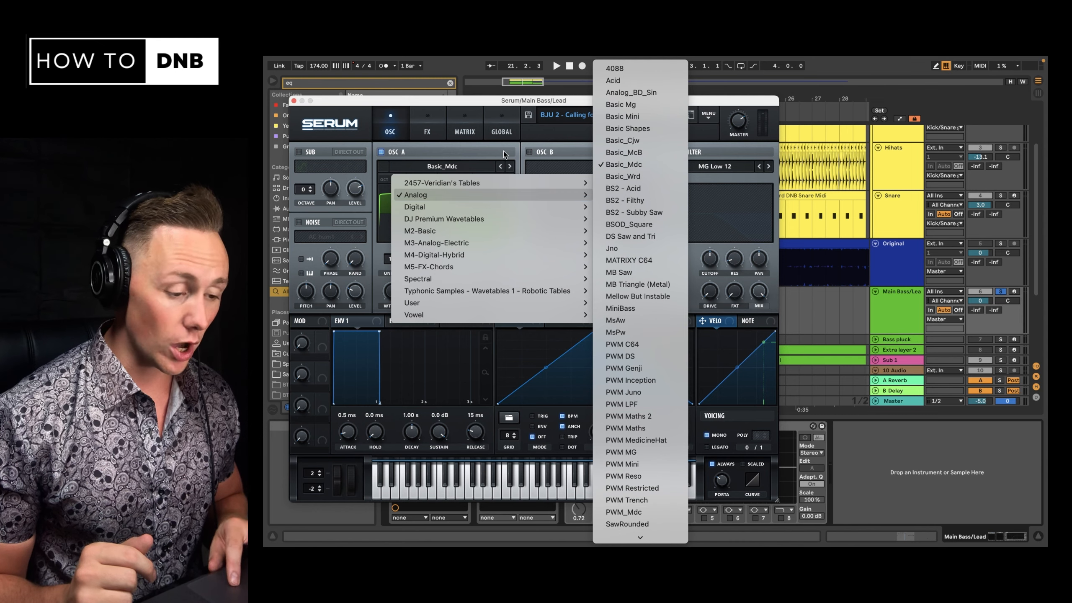
pyautogui.click(528, 159)
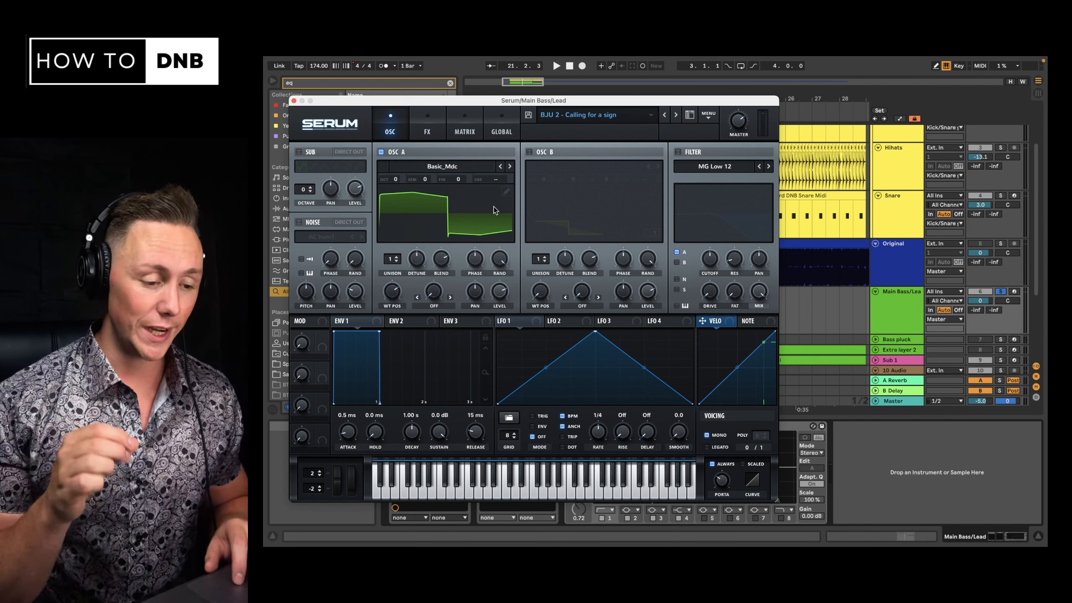
pyautogui.click(466, 167)
pyautogui.moveTo(473, 198)
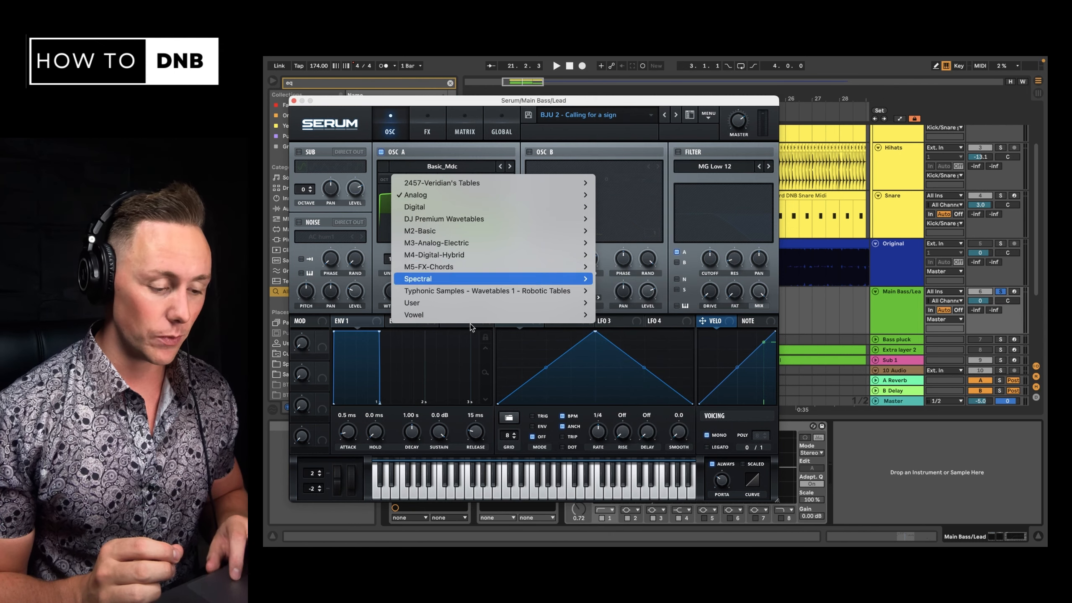
pyautogui.click(470, 367)
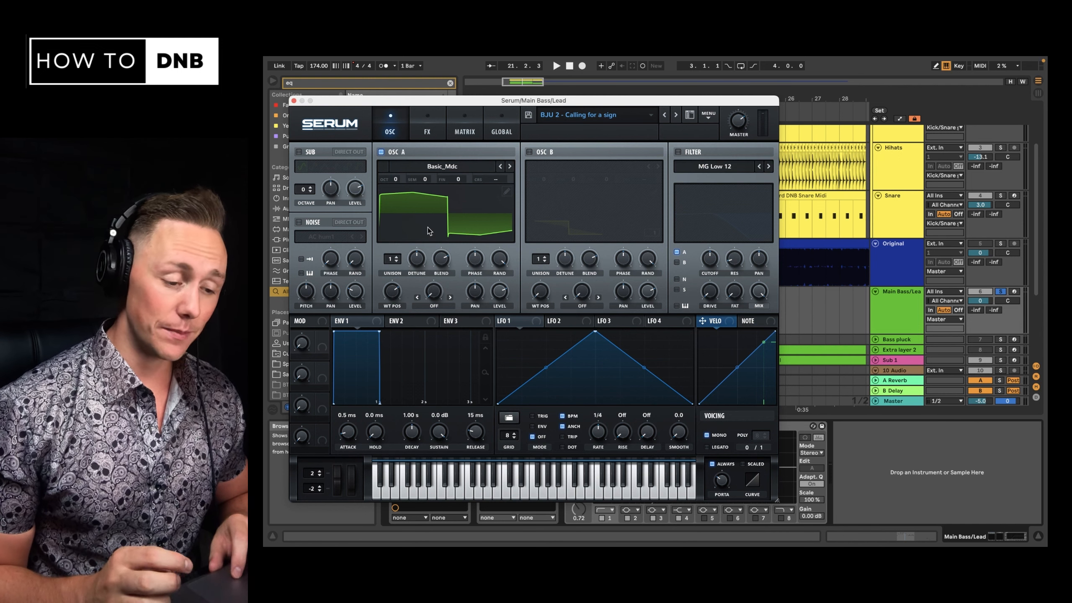
# - Play the patch without effects and switch on Serum's Distortion, Chorus and Hyper/Dimension
pyautogui.click(427, 132)
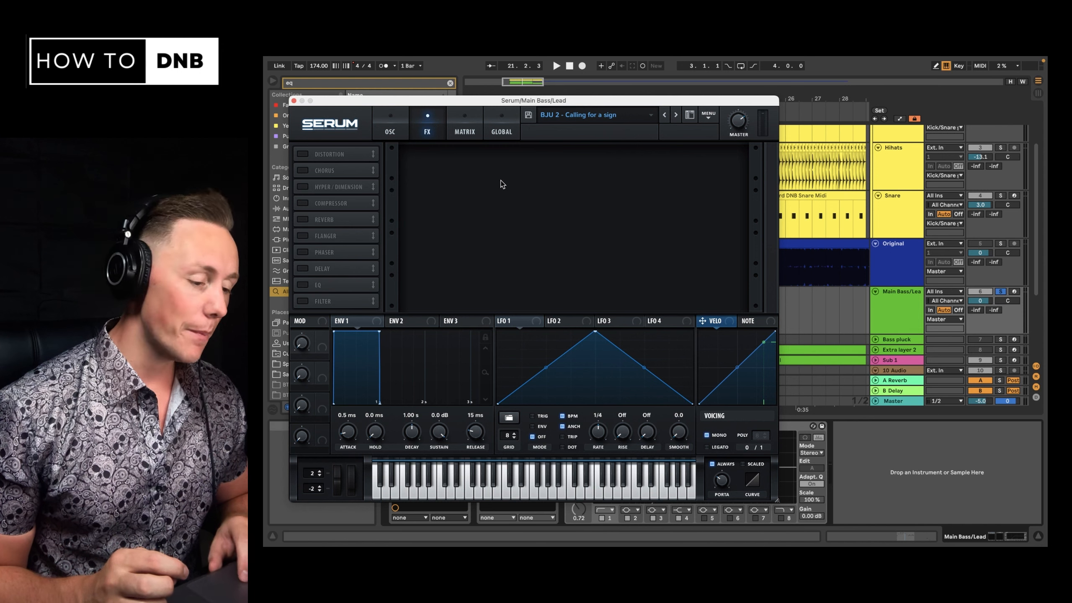
pyautogui.press('space')
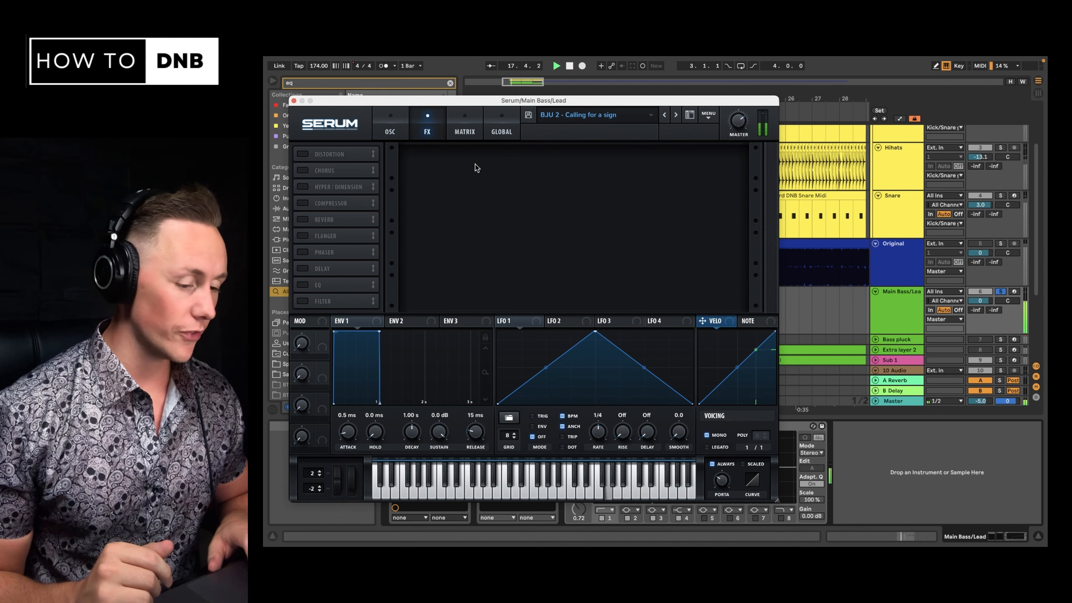
pyautogui.click(303, 154)
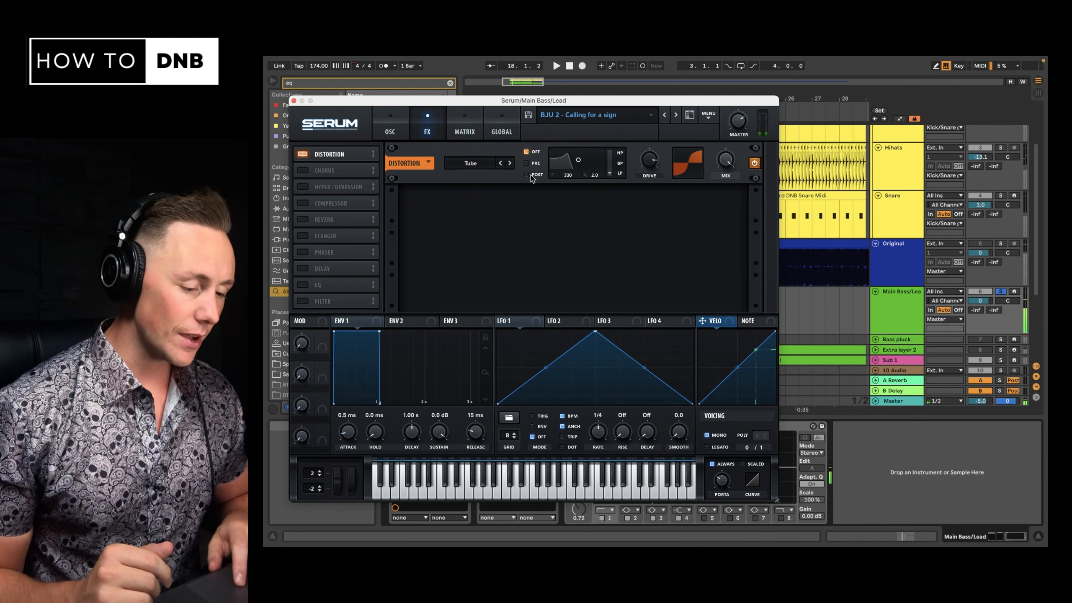
pyautogui.click(307, 173)
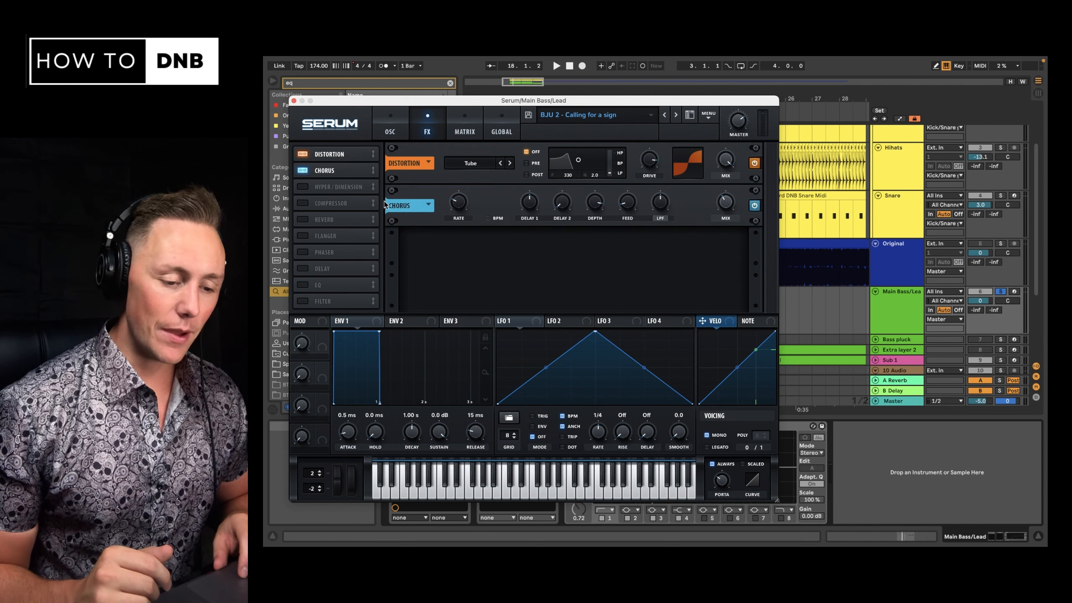
pyautogui.click(304, 188)
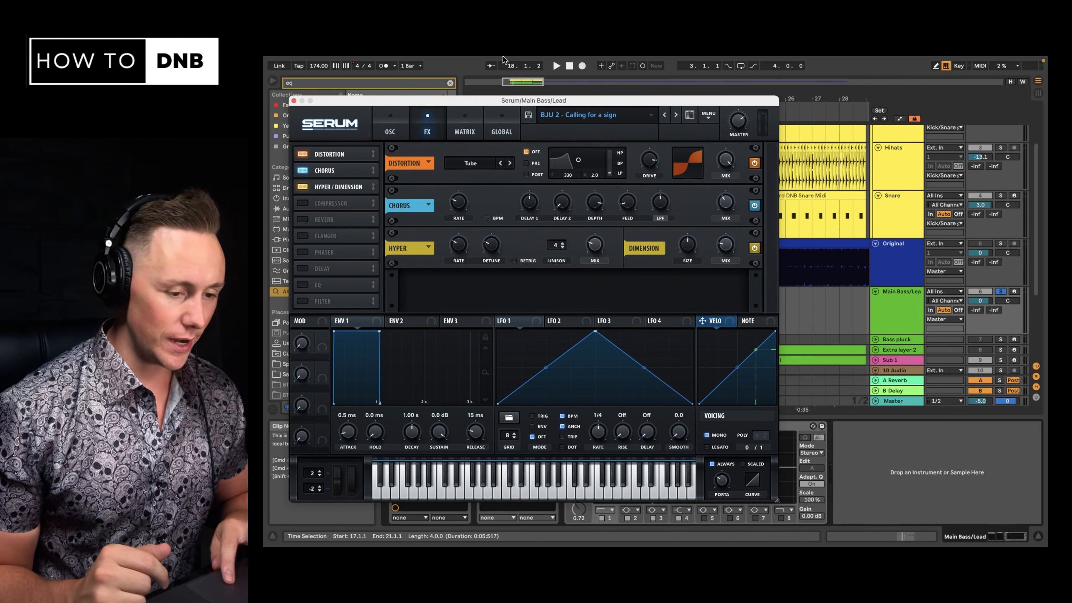
# - Close the Serum window, solo the Original track and play a short stretch of the reference
pyautogui.click(294, 101)
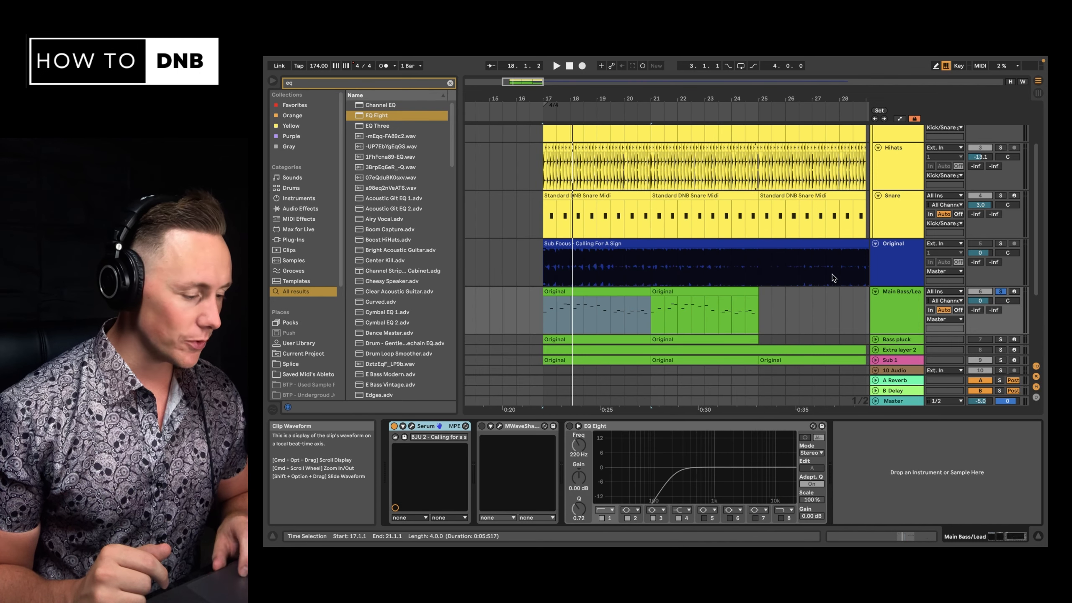
pyautogui.click(1001, 244)
pyautogui.press('space')
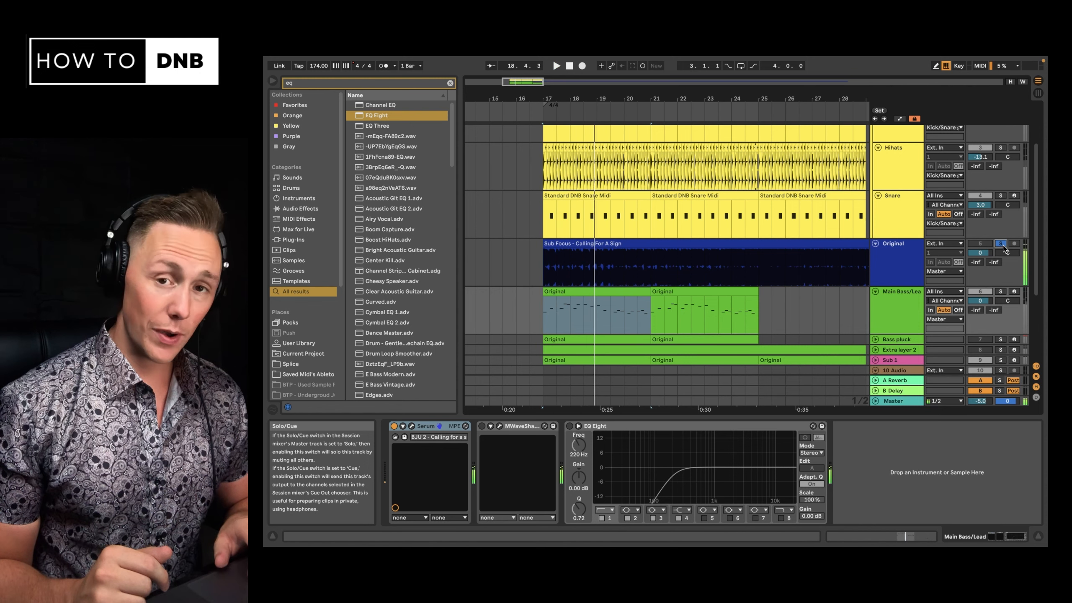
pyautogui.press('space')
# - Reopen Serum on the Main Bass/Lead track and move Distortion below Hyper/Dimension in the effects chain
pyautogui.click(903, 291)
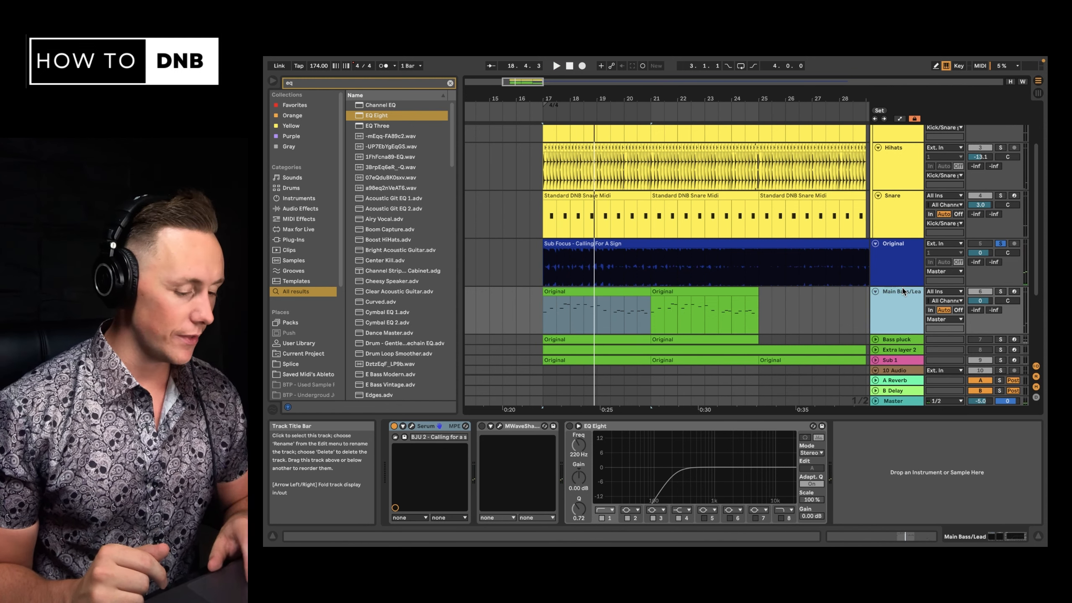
pyautogui.click(412, 425)
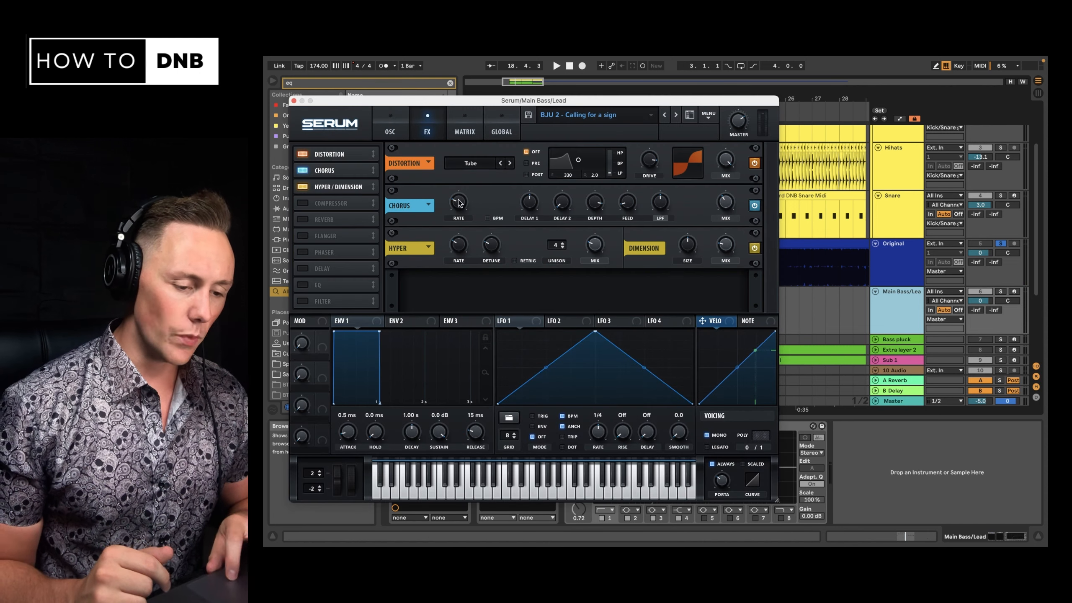
pyautogui.moveTo(346, 155); pyautogui.dragTo(350, 191)
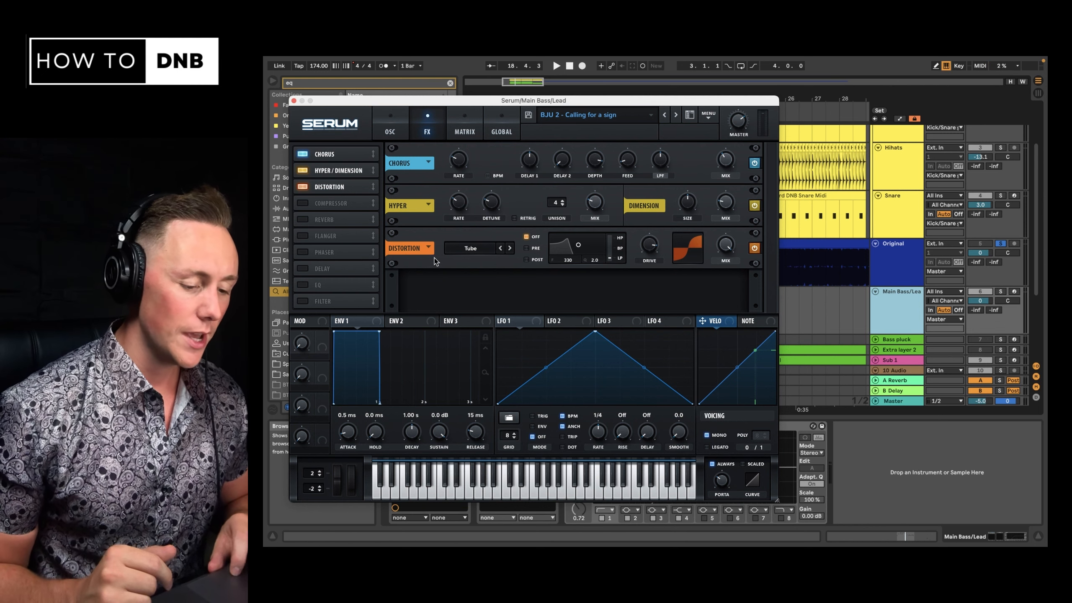
# - Review the oscillator setup, solo the Main Bass/Lead track and play it while bypassing and re-enabling Distortion to compare
pyautogui.click(390, 120)
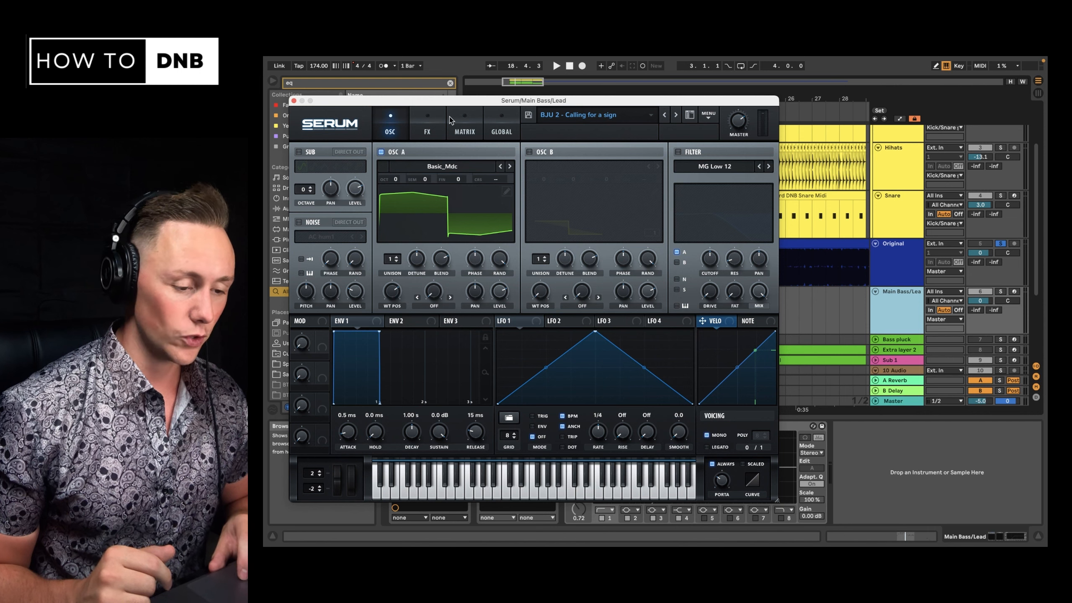
pyautogui.click(440, 122)
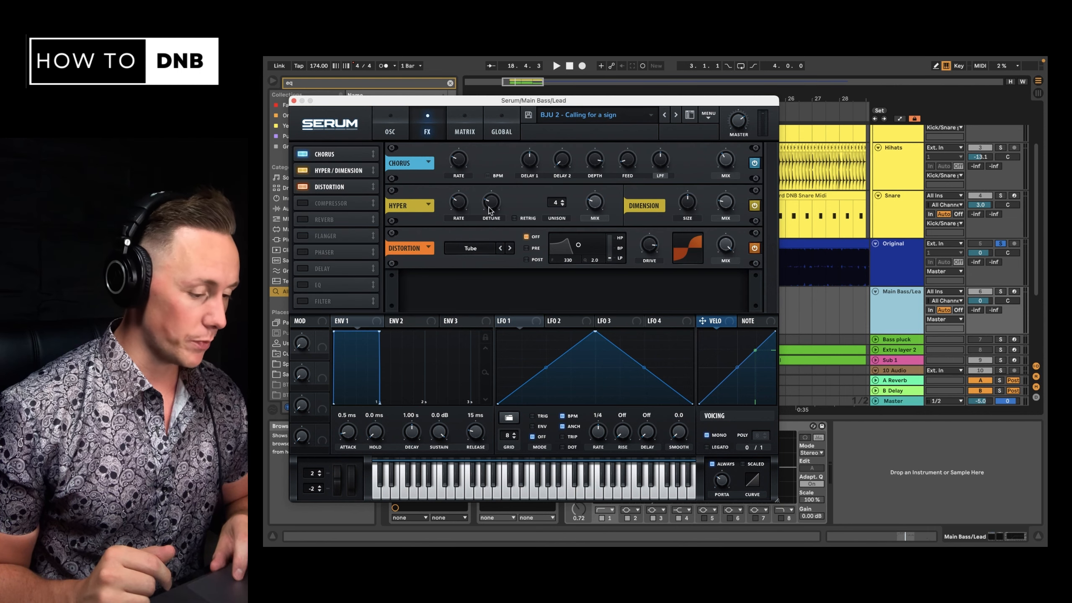
pyautogui.press('space')
pyautogui.click(1000, 292)
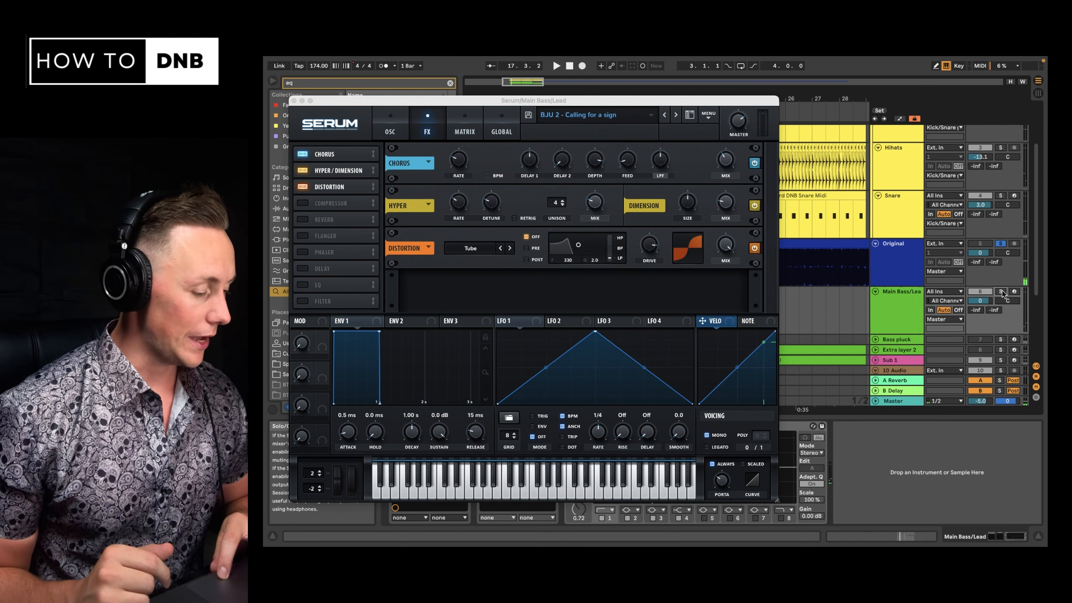
pyautogui.click(1001, 291)
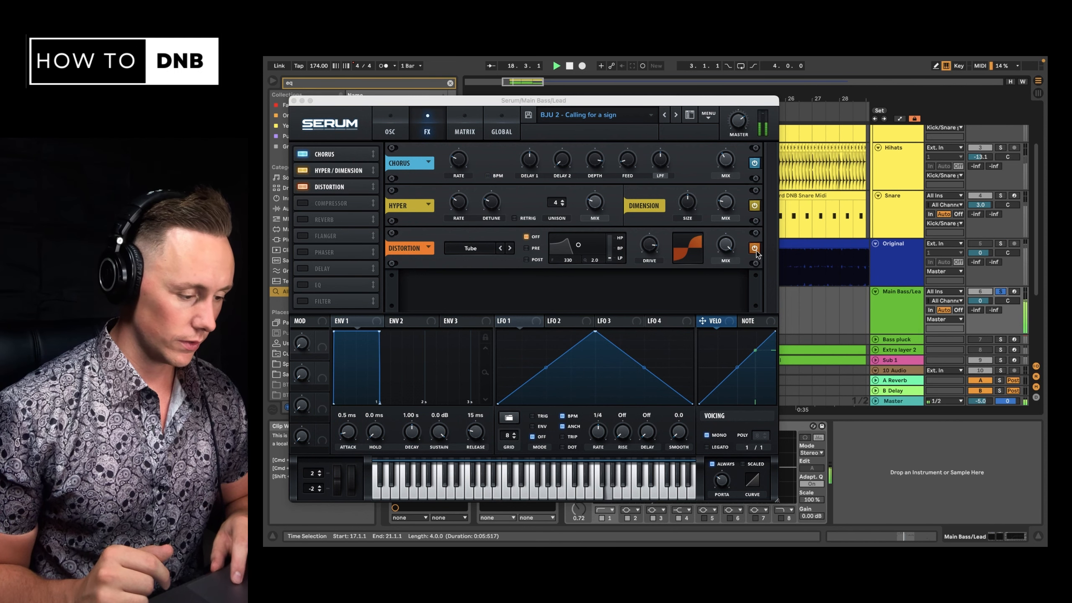
pyautogui.click(755, 248)
pyautogui.click(754, 248)
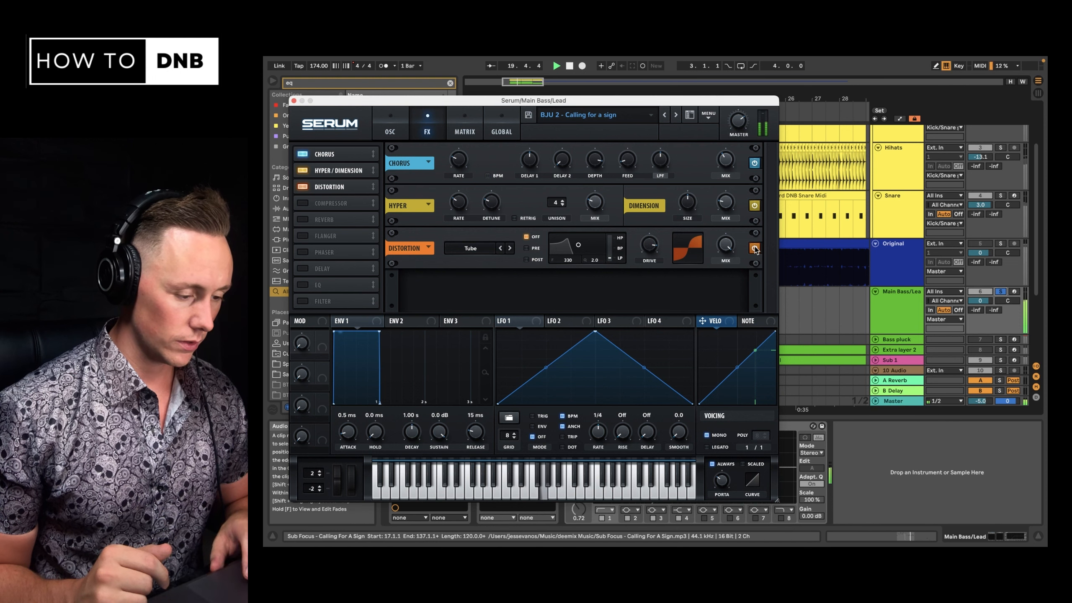
# - Switch on Serum's Compressor and Reverb and set the Distortion drive to 60%, auditioning the soloed patch
pyautogui.click(303, 203)
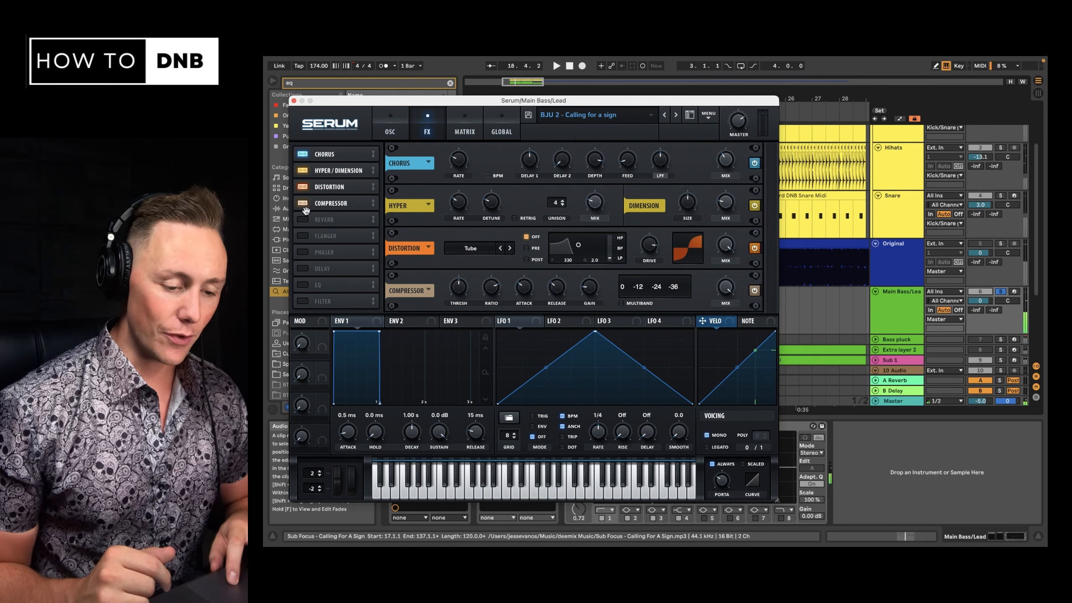
pyautogui.click(303, 219)
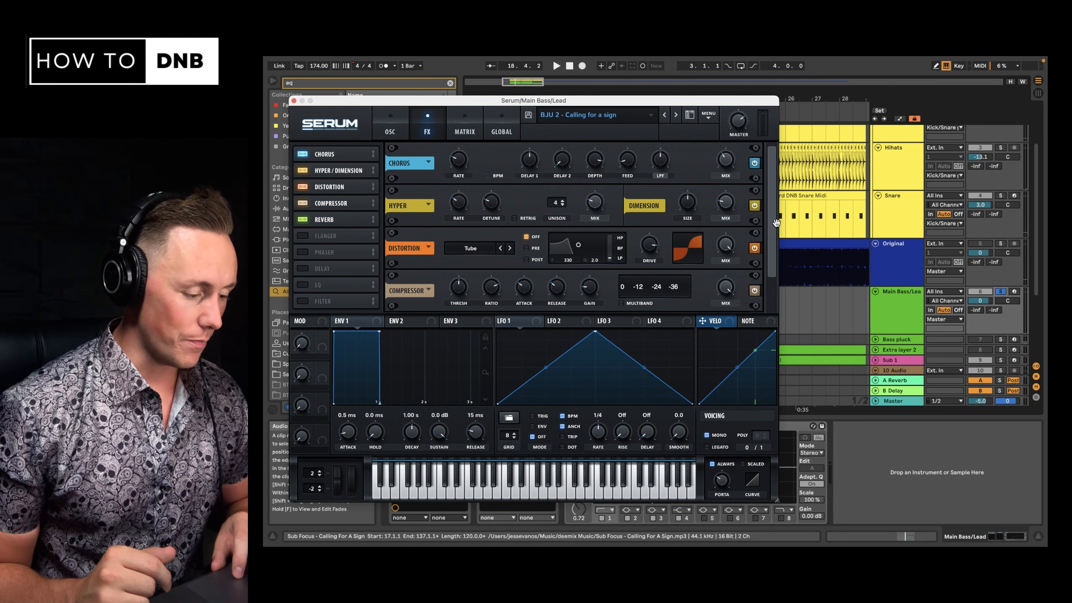
pyautogui.moveTo(772, 268); pyautogui.dragTo(772, 284)
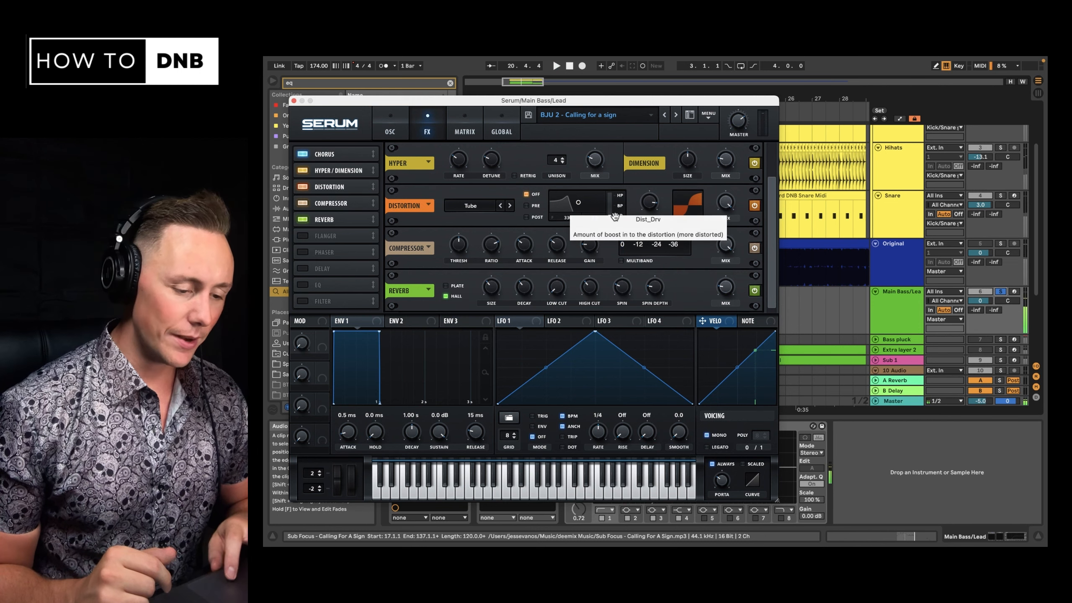
pyautogui.moveTo(647, 204); pyautogui.dragTo(645, 230)
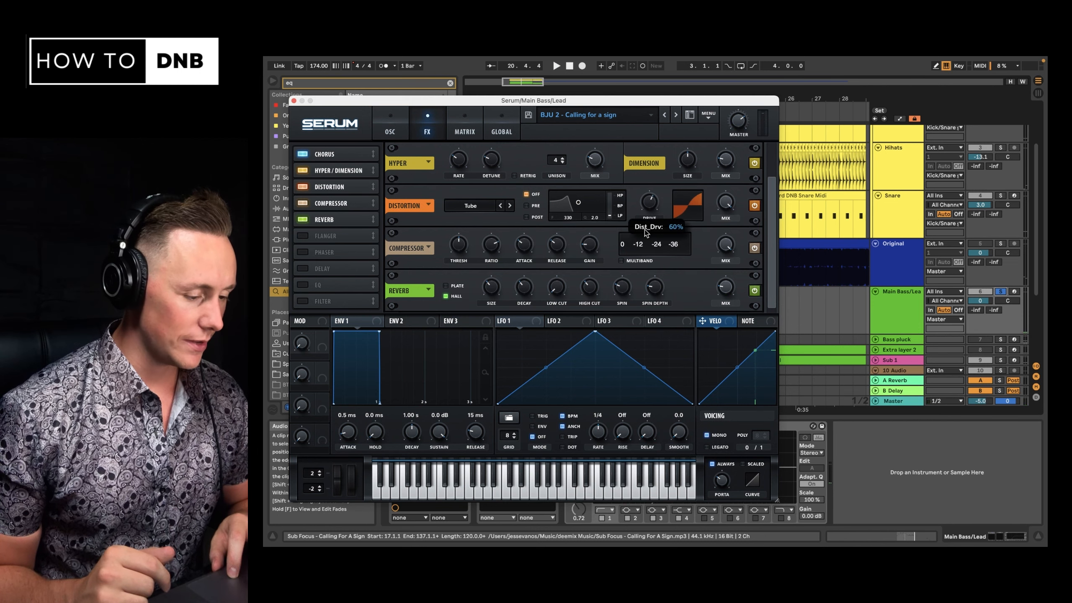
pyautogui.press('space')
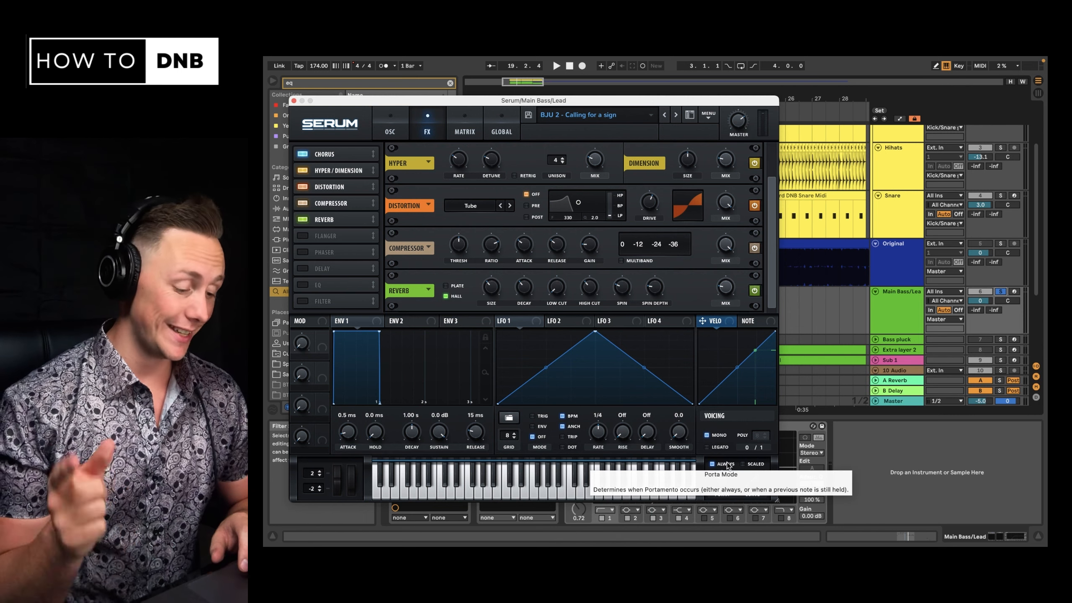
# - Vary Serum's portamento time and play the soloed bass patch to compare the glide between notes
pyautogui.moveTo(723, 480)
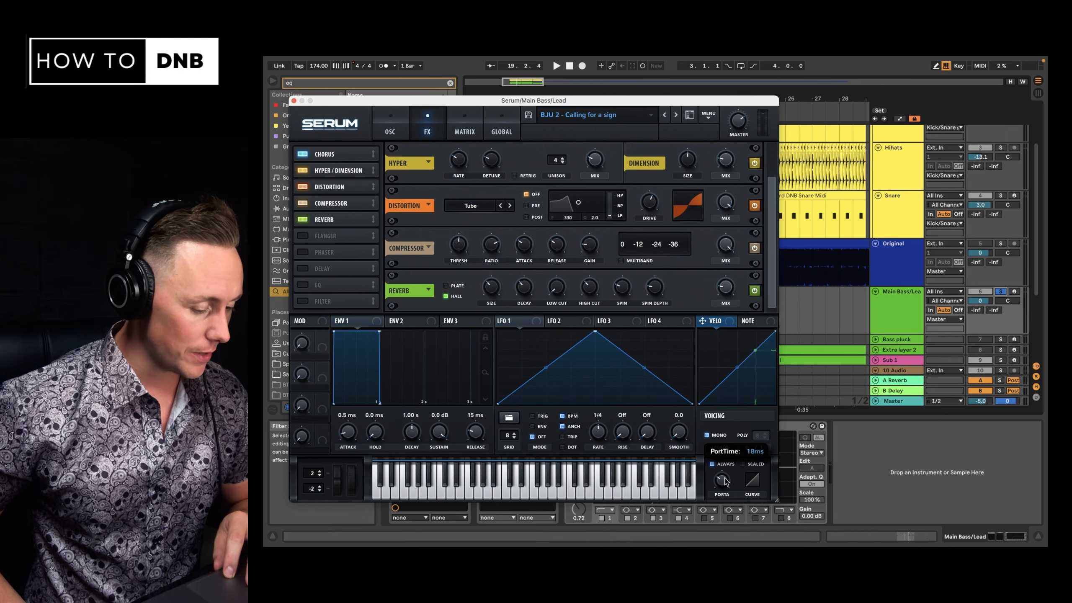
pyautogui.scroll(2, 725, 481)
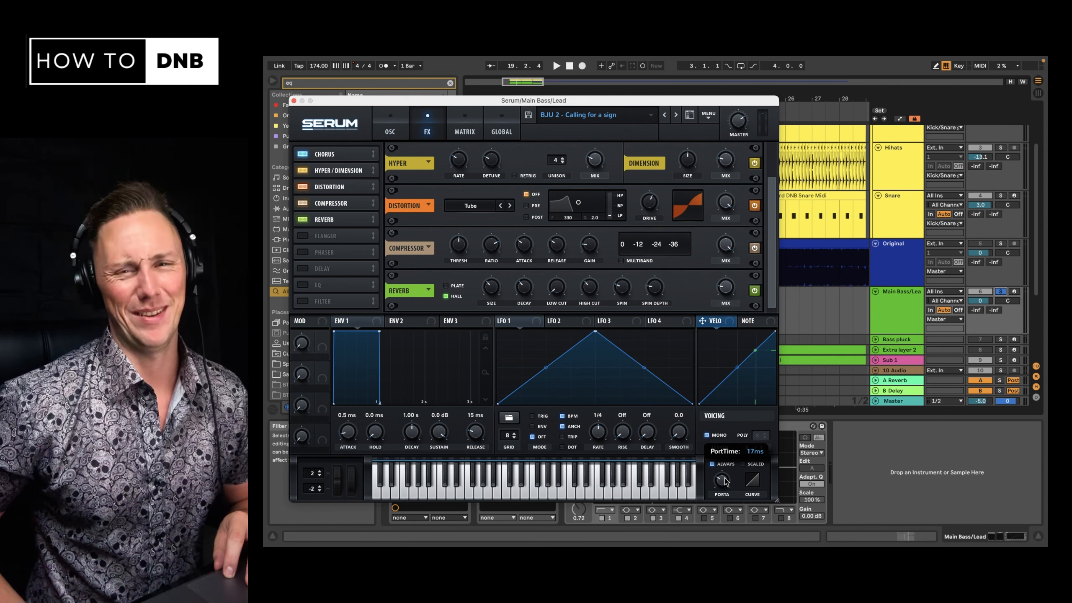
pyautogui.moveTo(725, 480); pyautogui.dragTo(731, 469)
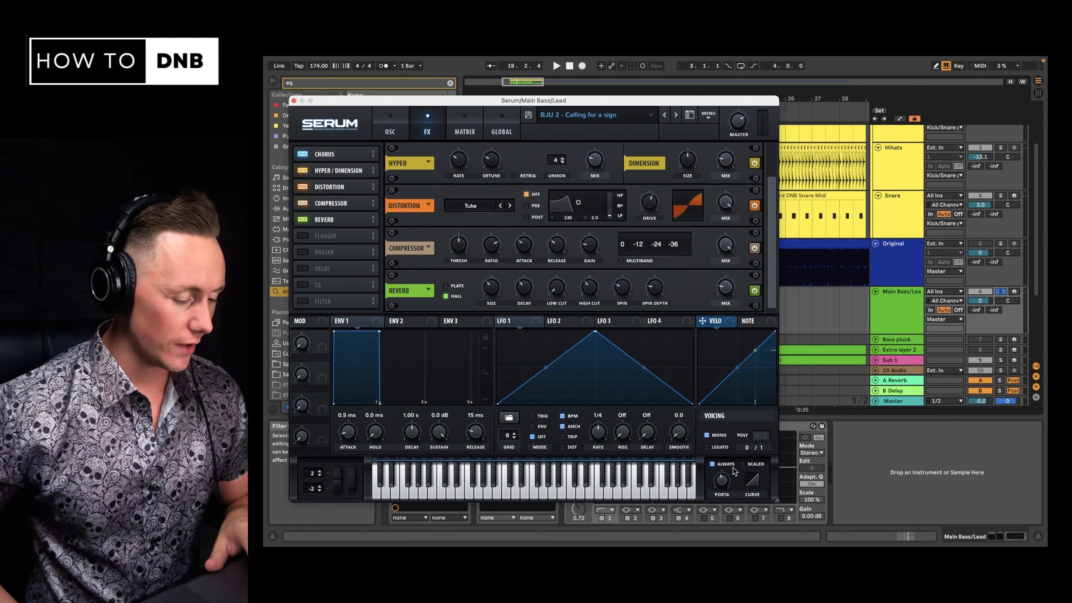
pyautogui.press('space')
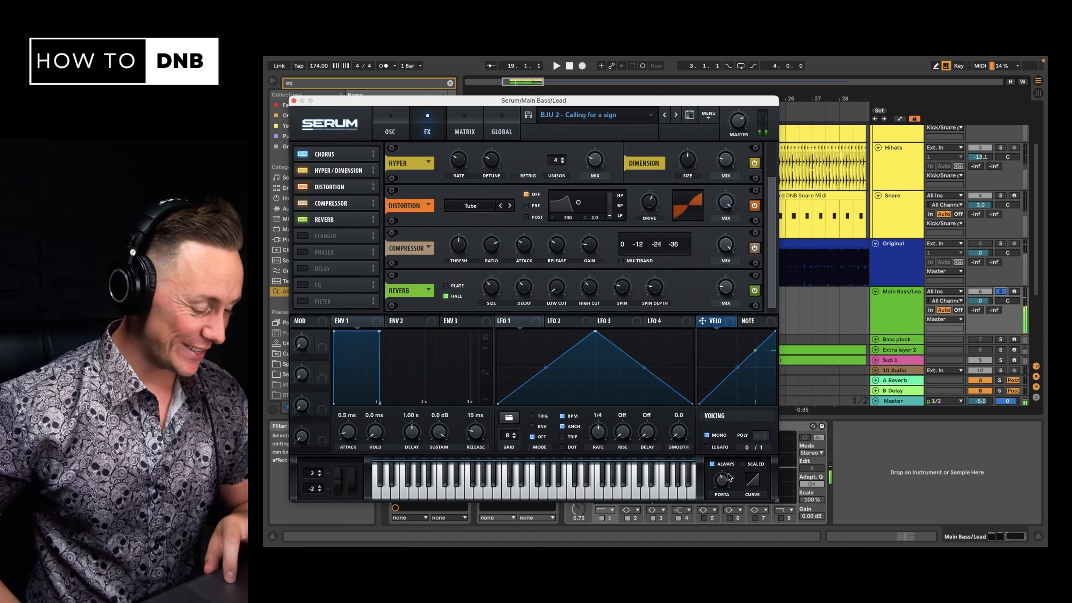
pyautogui.moveTo(726, 474); pyautogui.dragTo(723, 492)
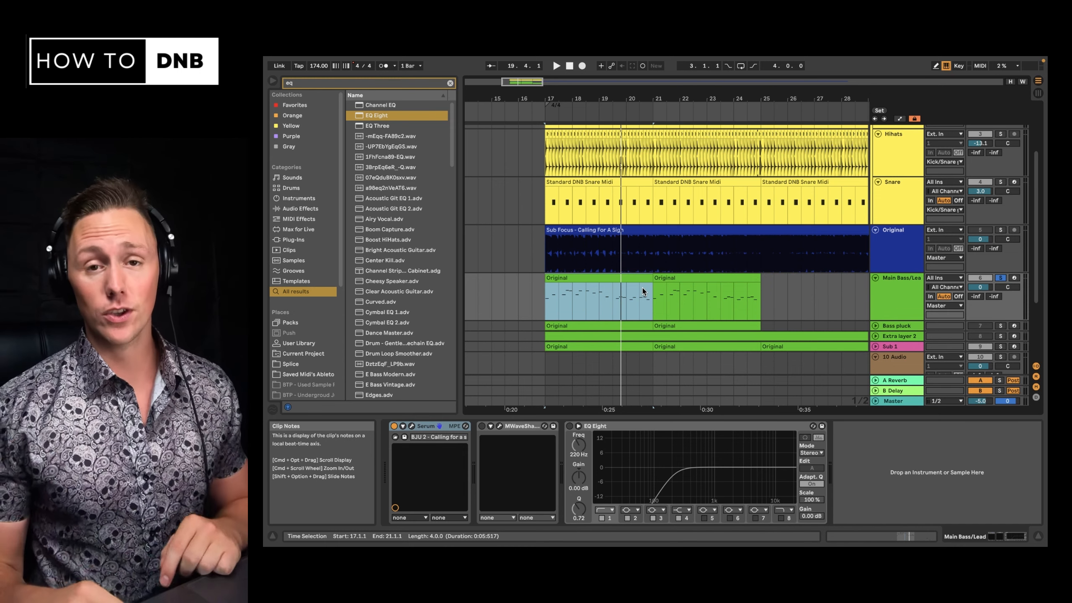
pyautogui.click(642, 288)
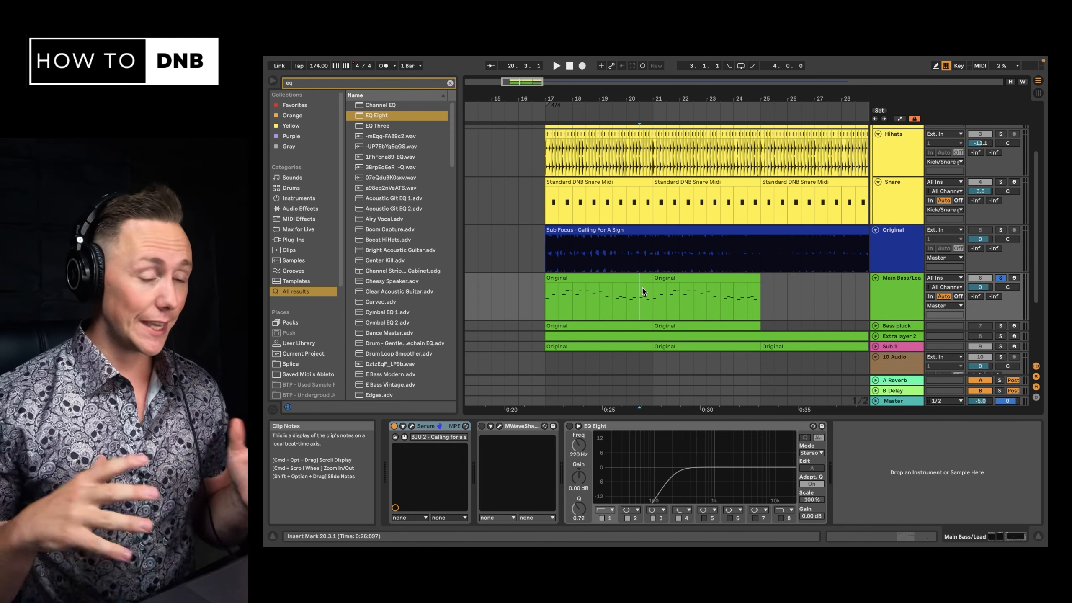